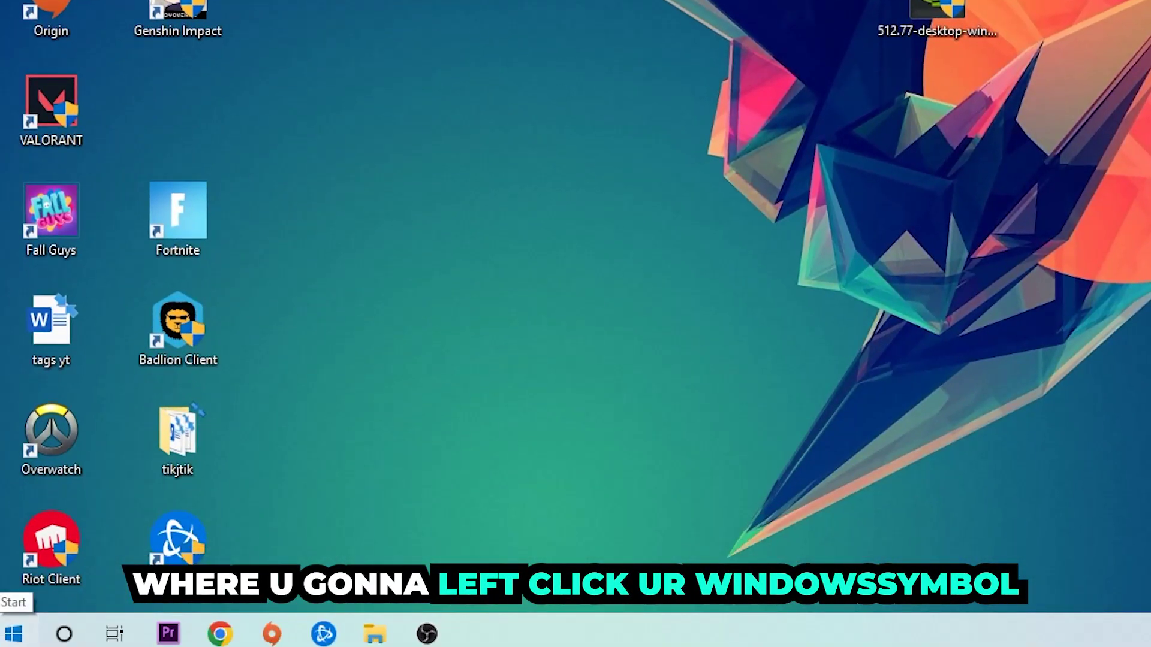
# Step: Search the Start menu for 'wind' to surface Windows Defender Firewall
pyautogui.click(14, 634)
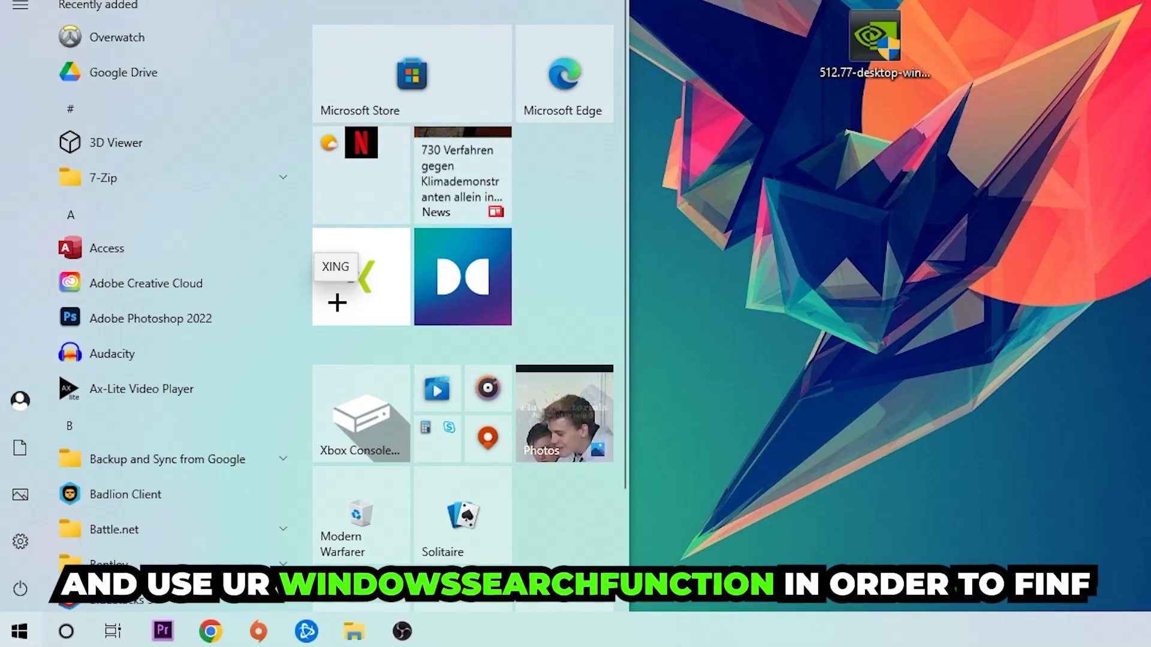
pyautogui.write('wind')
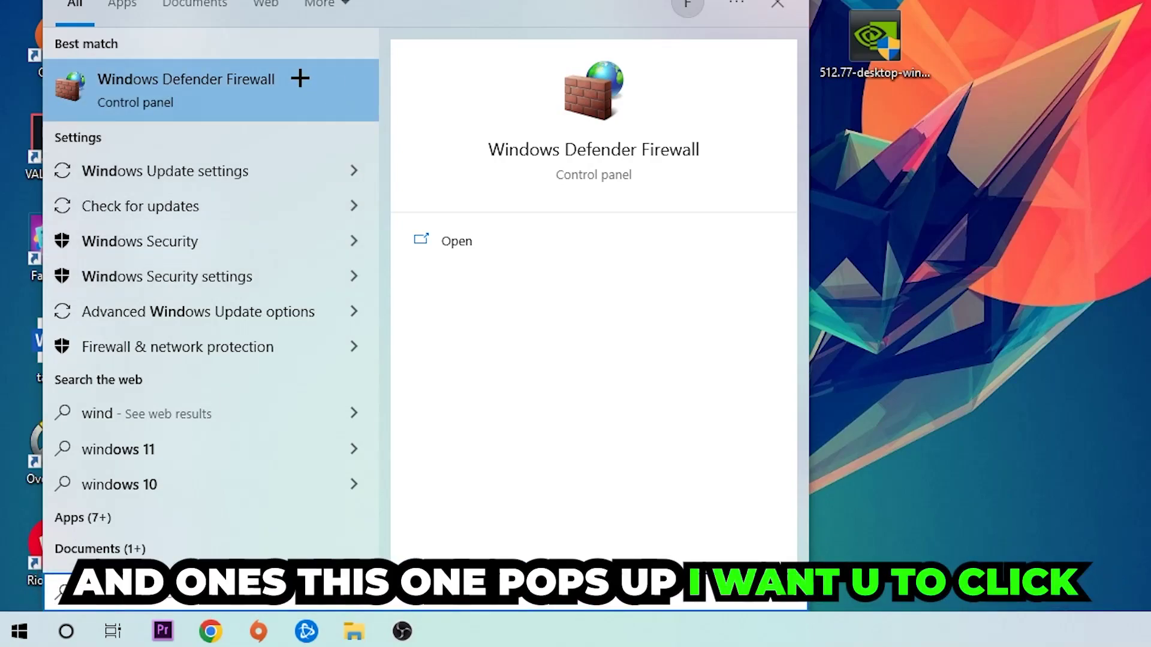
# Step: Launch Windows Defender Firewall from the Start menu search results
pyautogui.click(289, 113)
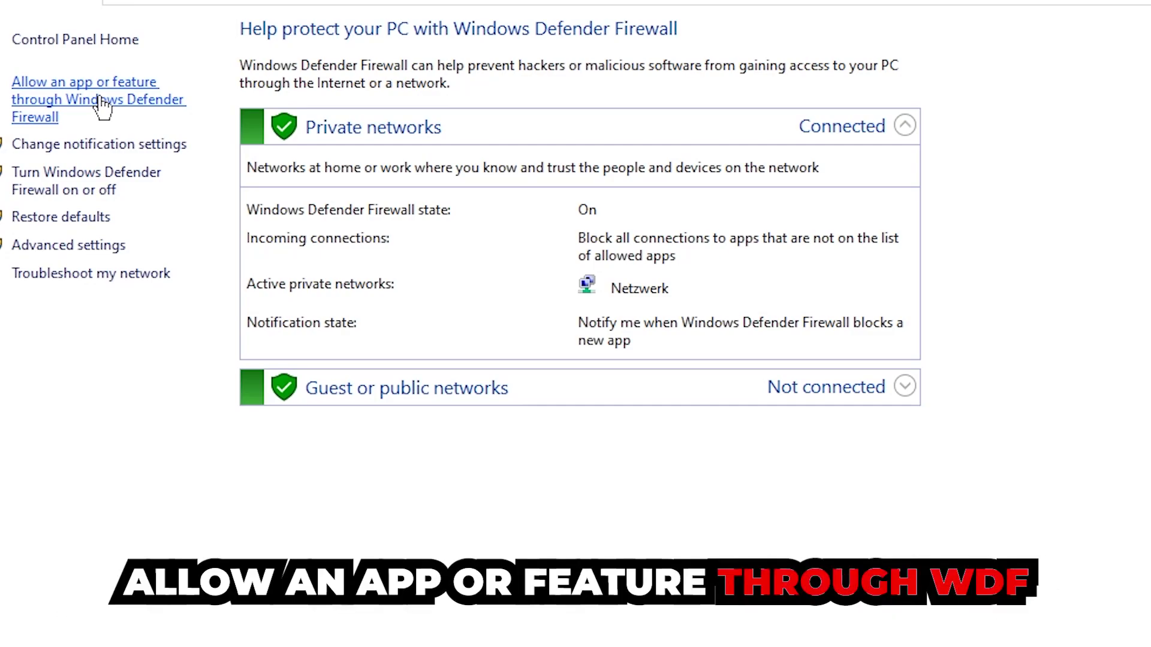
# Step: Go to 'Allow an app or feature through Windows Defender Firewall' and enable Change settings
pyautogui.click(103, 104)
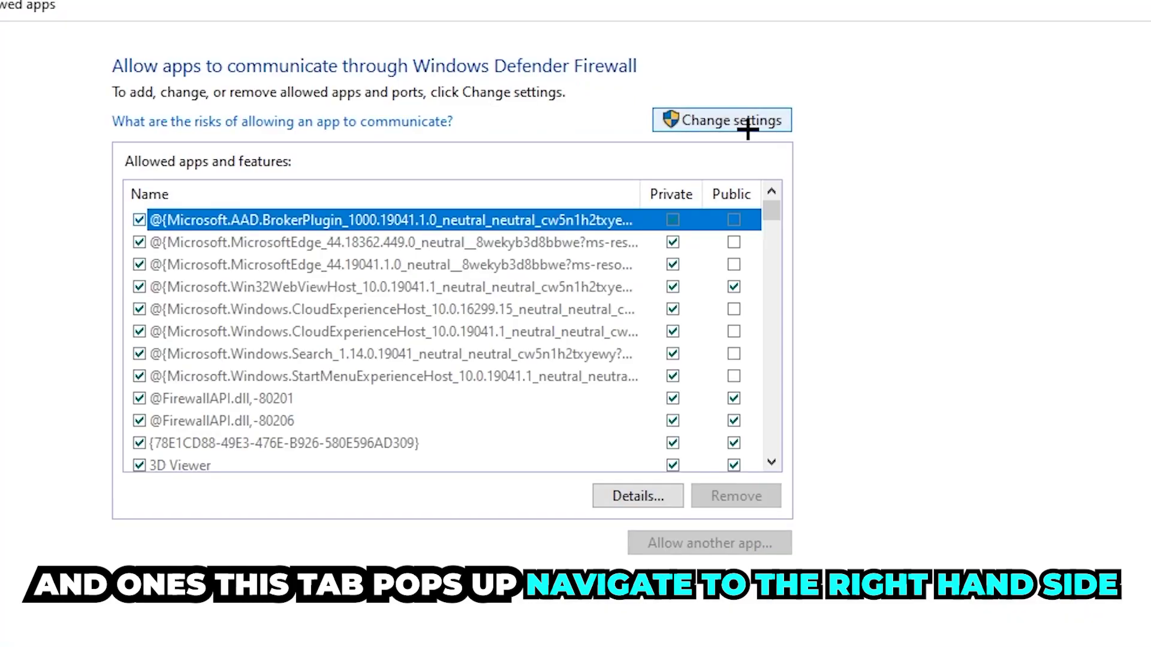
pyautogui.click(749, 128)
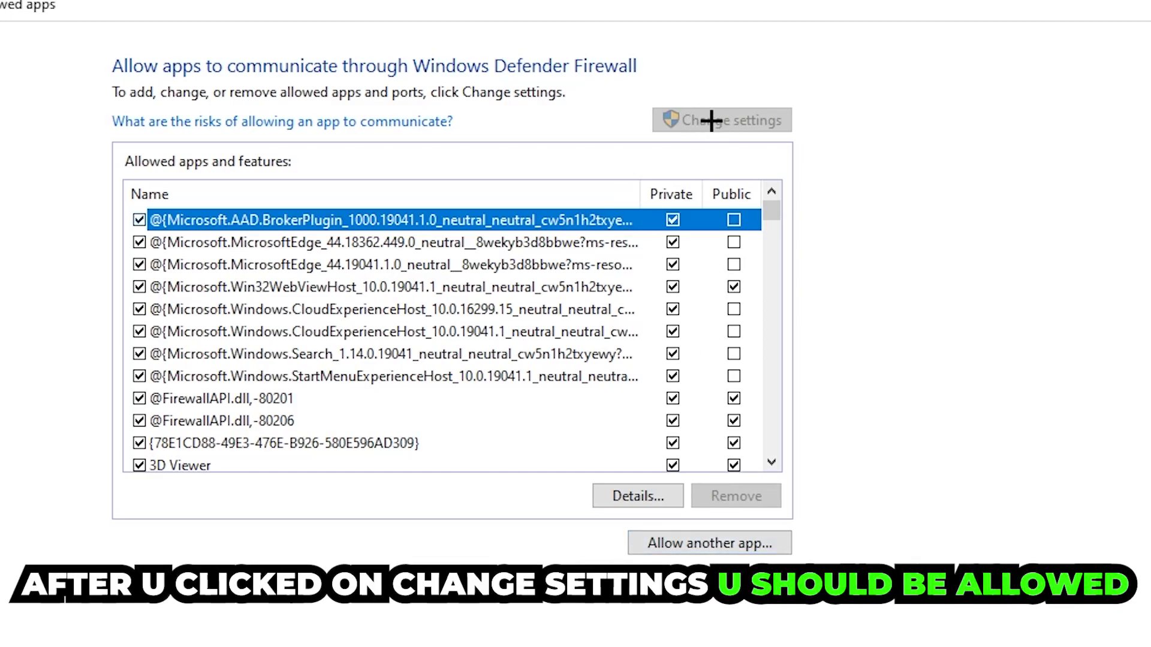
pyautogui.click(709, 543)
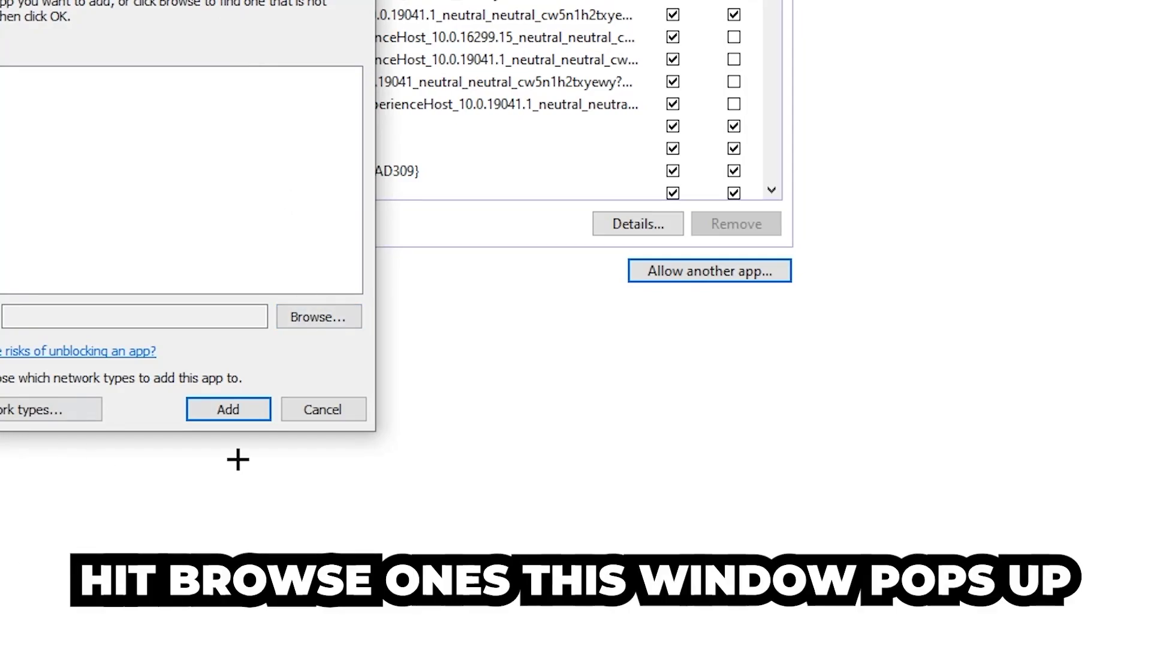
pyautogui.click(318, 317)
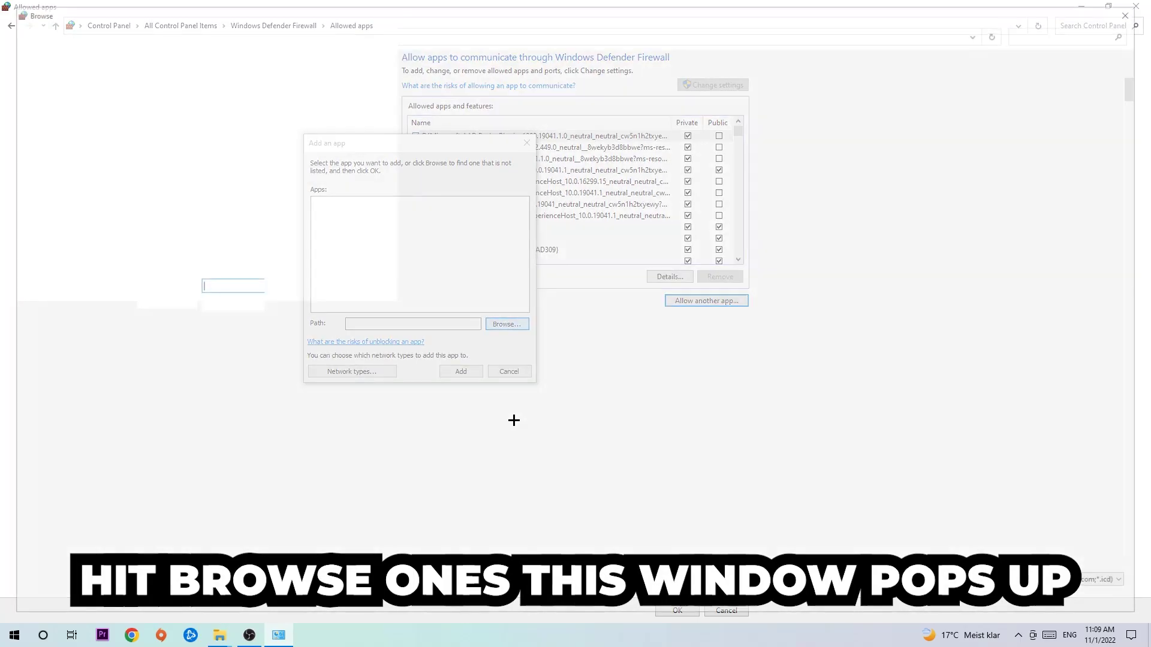